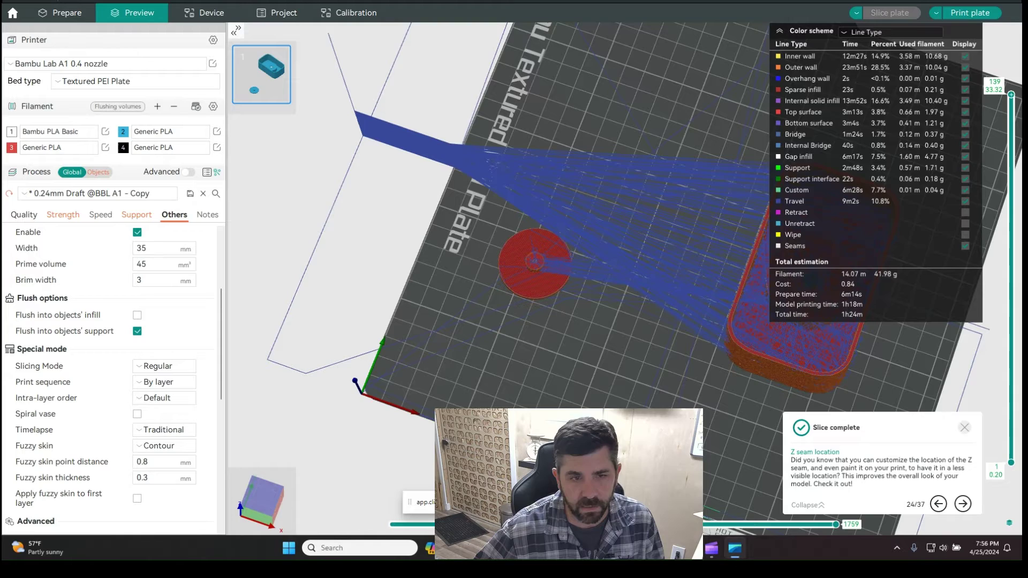
- Orbit and zoom the sliced preview to inspect the red disc and the large part
{"action": "left_click_drag", "start_coordinate": [734, 277], "coordinate": [466, 407]}
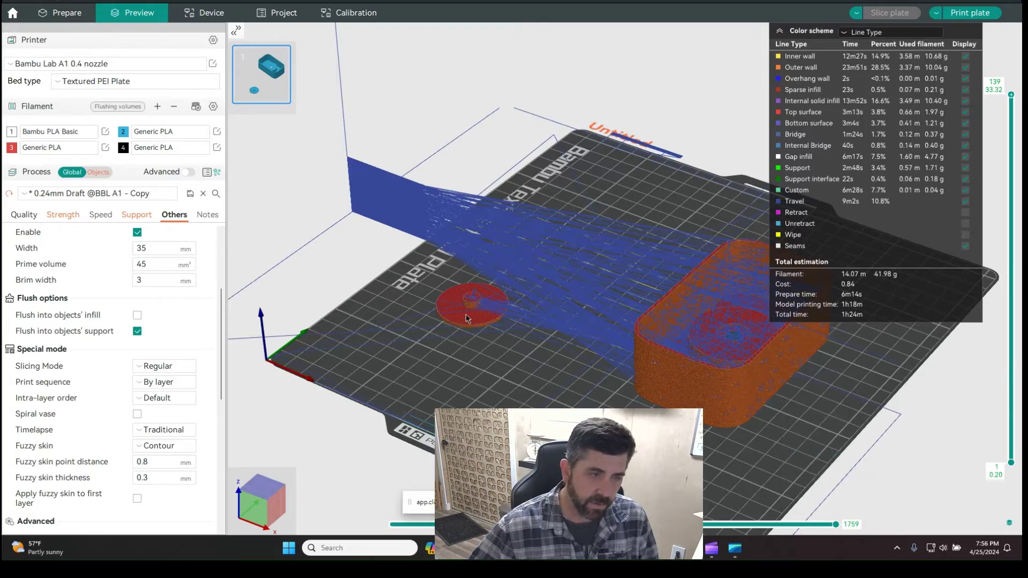
{"action": "scroll", "coordinate": [457, 330], "scroll_direction": "up", "scroll_amount": 3}
{"action": "left_click_drag", "start_coordinate": [458, 330], "coordinate": [572, 385]}
{"action": "scroll", "coordinate": [578, 385], "scroll_direction": "up", "scroll_amount": 3}
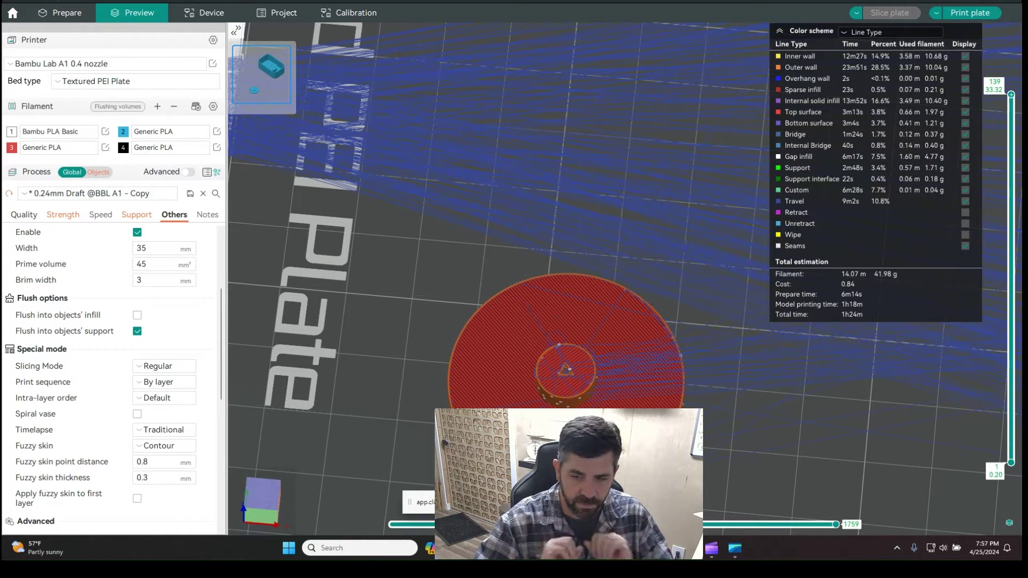
{"action": "scroll", "coordinate": [513, 320], "scroll_direction": "down", "scroll_amount": 3}
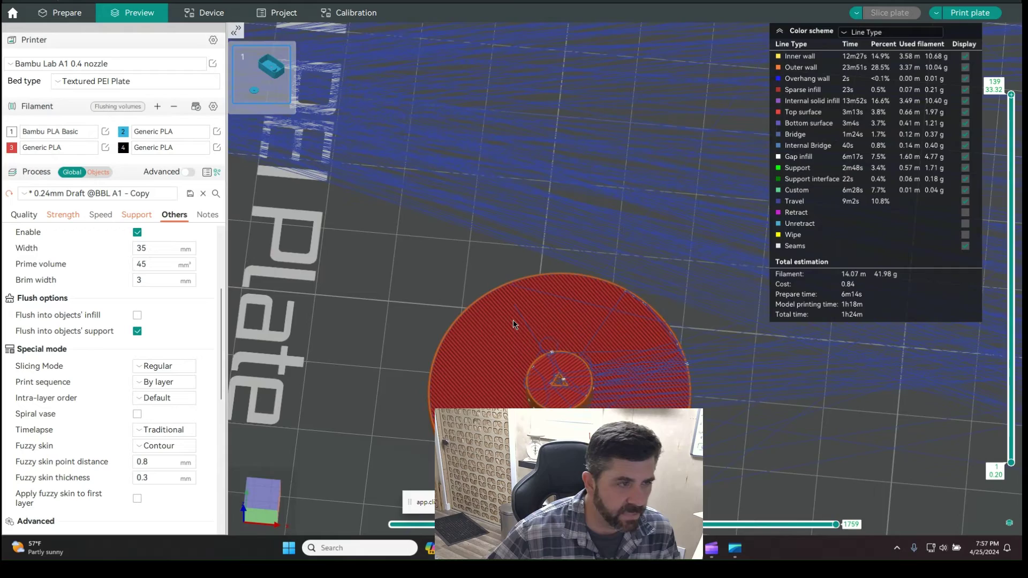
{"action": "scroll", "coordinate": [510, 318], "scroll_direction": "down", "scroll_amount": 2}
{"action": "middle_click_drag", "start_coordinate": [510, 319], "coordinate": [396, 330]}
{"action": "left_click_drag", "start_coordinate": [513, 381], "coordinate": [508, 343]}
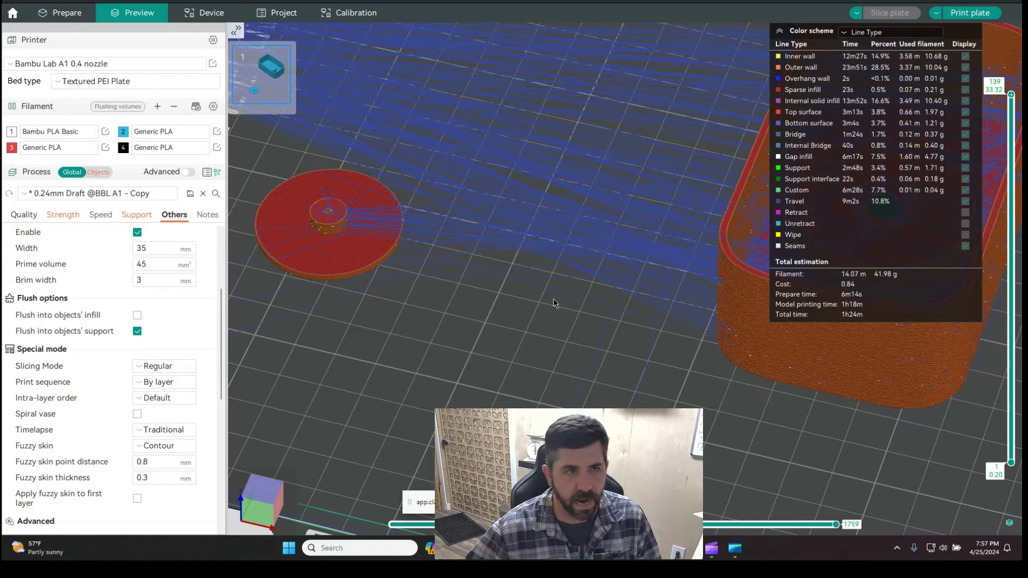
{"action": "scroll", "coordinate": [565, 306], "scroll_direction": "down", "scroll_amount": 2}
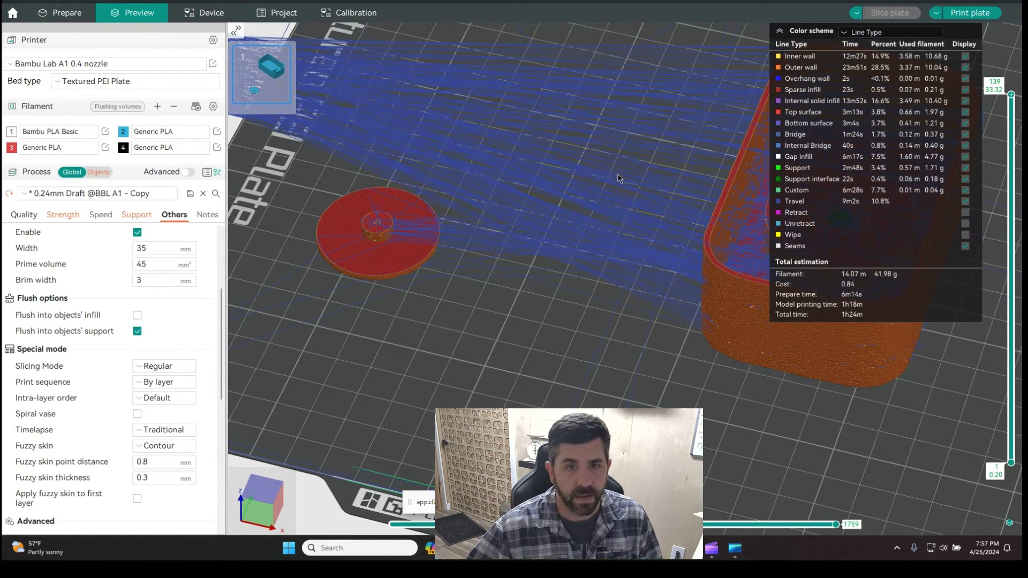
- Keep the Line Type colour scheme and pan the orange box and disc back into view
{"action": "left_click", "coordinate": [882, 33]}
{"action": "left_click", "coordinate": [879, 48]}
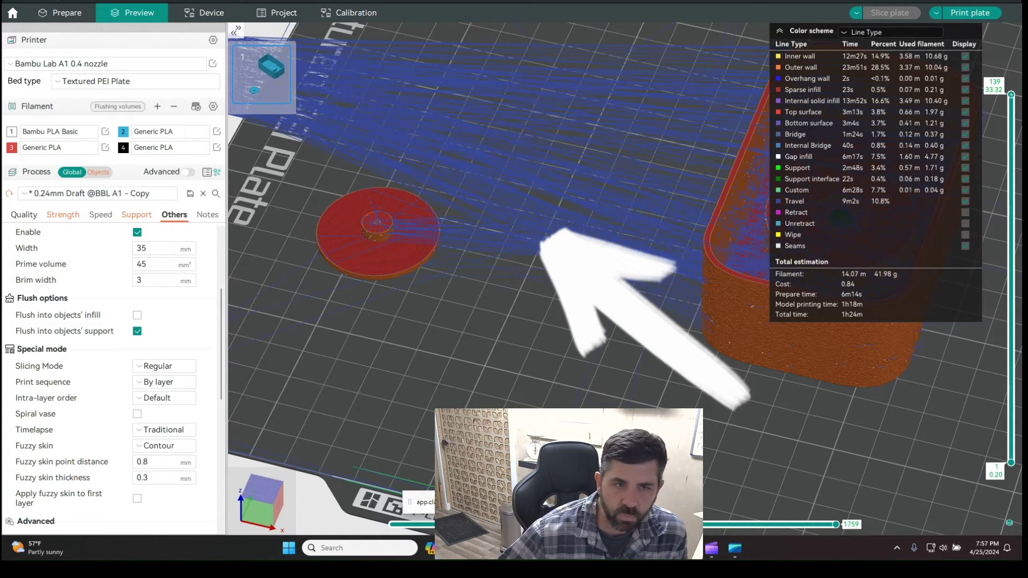
{"action": "middle_click_drag", "start_coordinate": [844, 209], "coordinate": [650, 165]}
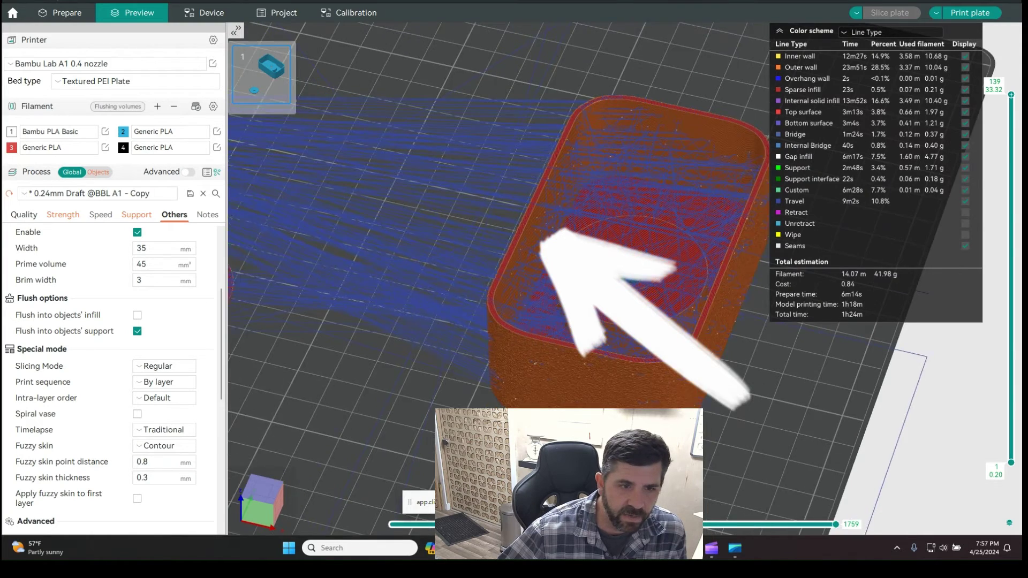
{"action": "middle_click_drag", "start_coordinate": [236, 268], "coordinate": [434, 264]}
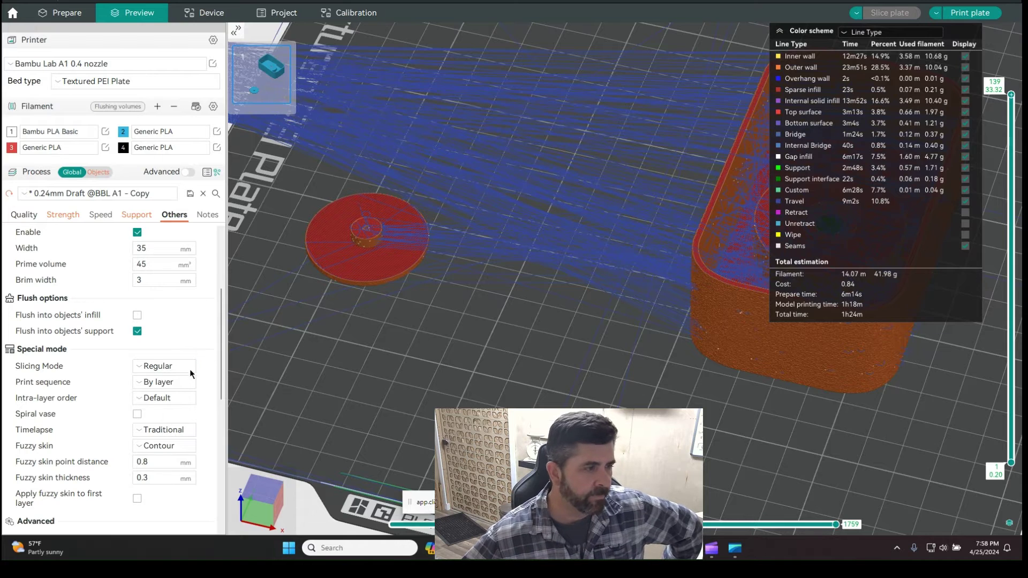
- Set Print sequence to By object, accept the no-timelapse warning, and re-slice the plate
{"action": "left_click", "coordinate": [171, 383]}
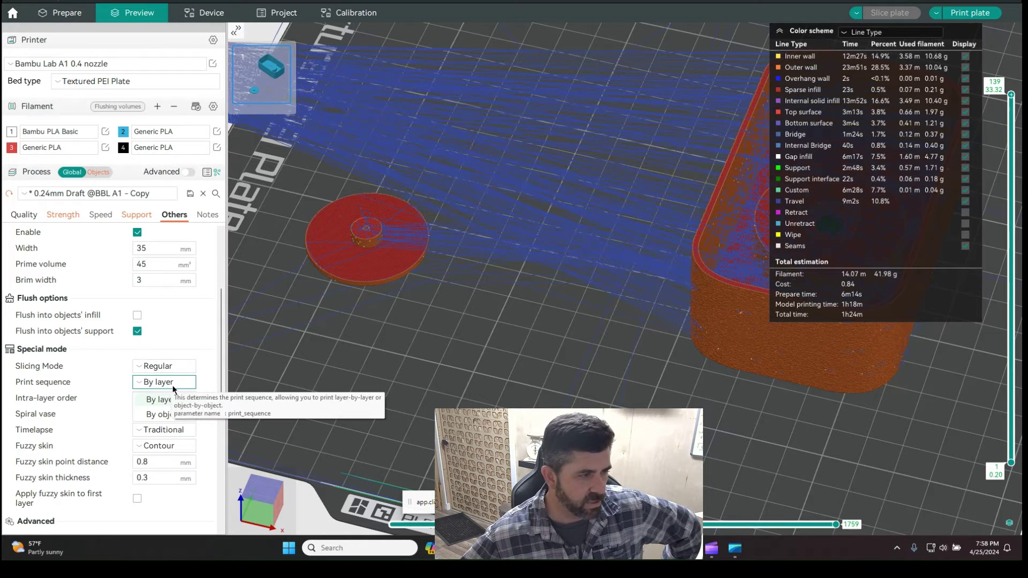
{"action": "left_click", "coordinate": [164, 415]}
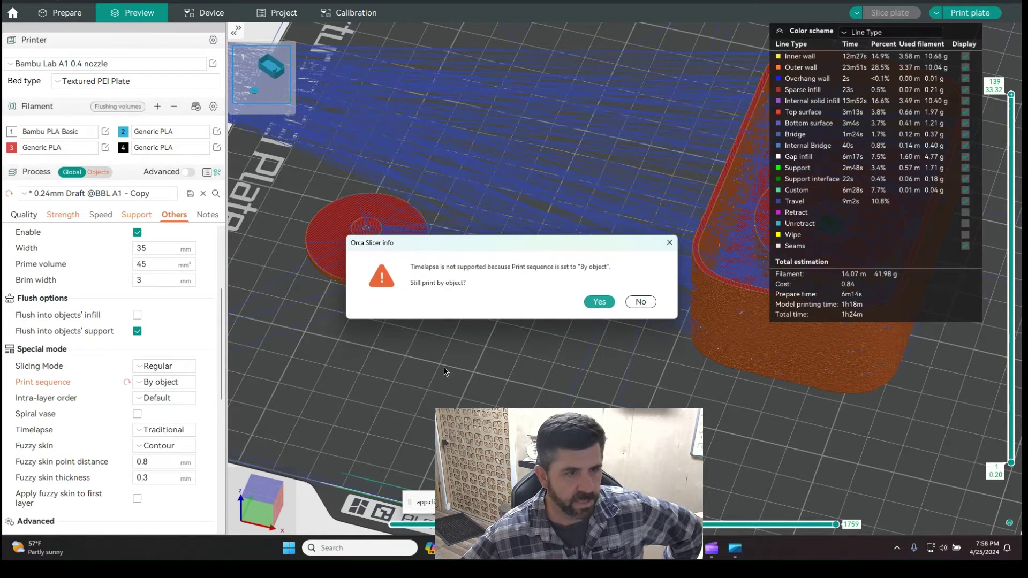
{"action": "left_click", "coordinate": [599, 302]}
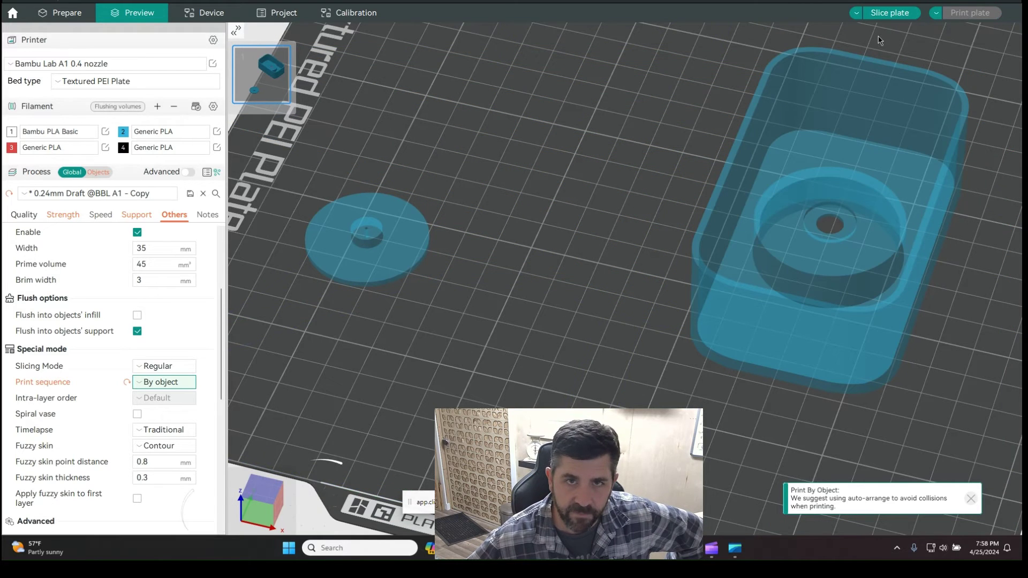
{"action": "left_click", "coordinate": [892, 14]}
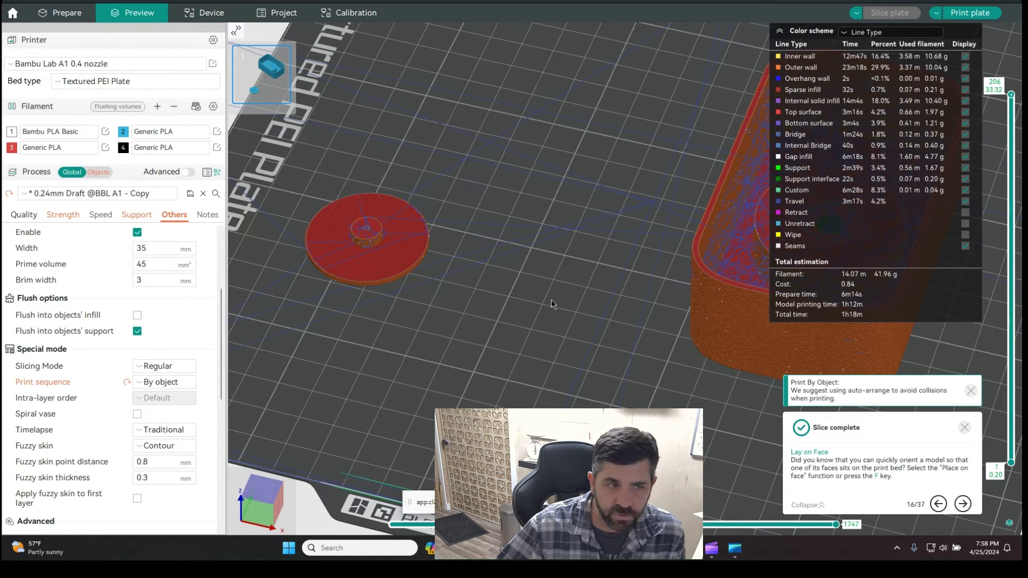
{"action": "scroll", "coordinate": [525, 317], "scroll_direction": "down", "scroll_amount": 1}
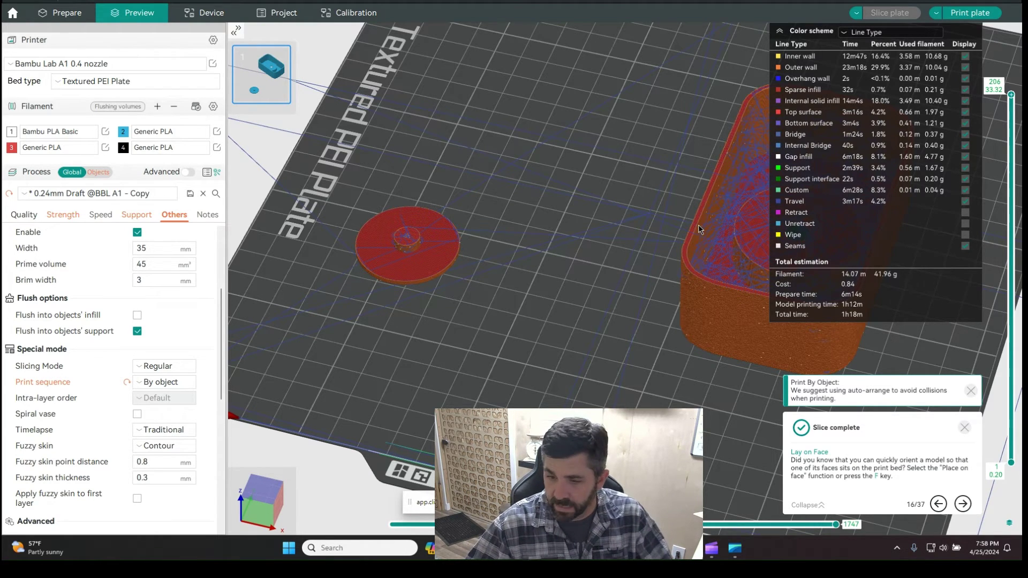
- Switch the process settings to the per-object list and select NewJigglerInsert.stl
{"action": "left_click", "coordinate": [96, 172]}
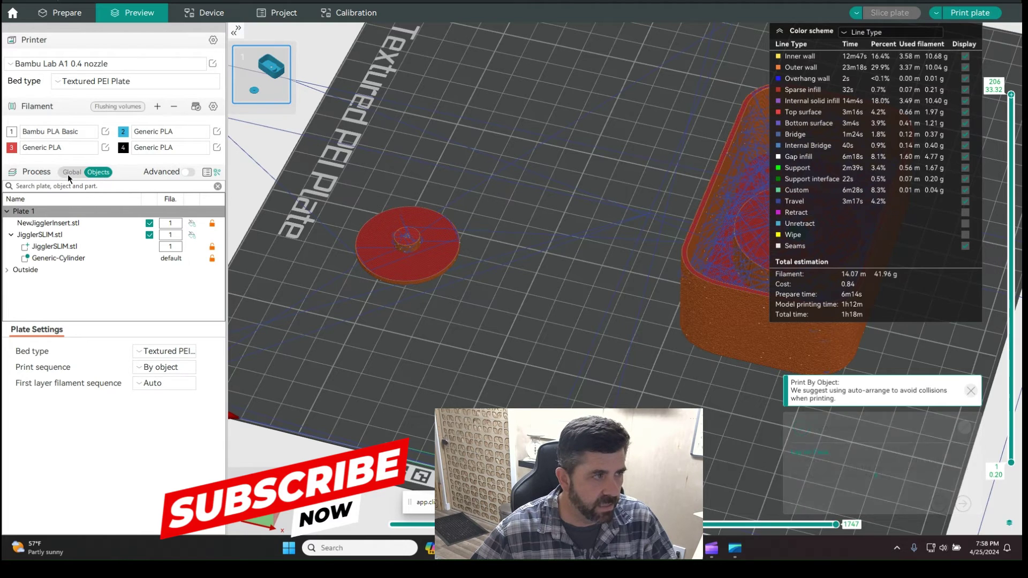
{"action": "left_click", "coordinate": [65, 173]}
{"action": "left_click", "coordinate": [98, 173]}
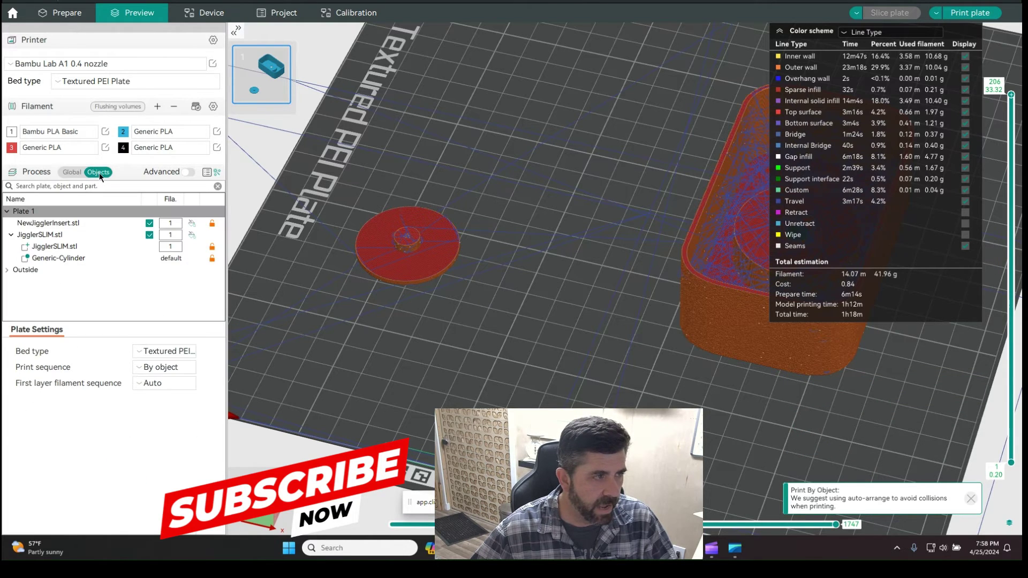
{"action": "left_click", "coordinate": [47, 227]}
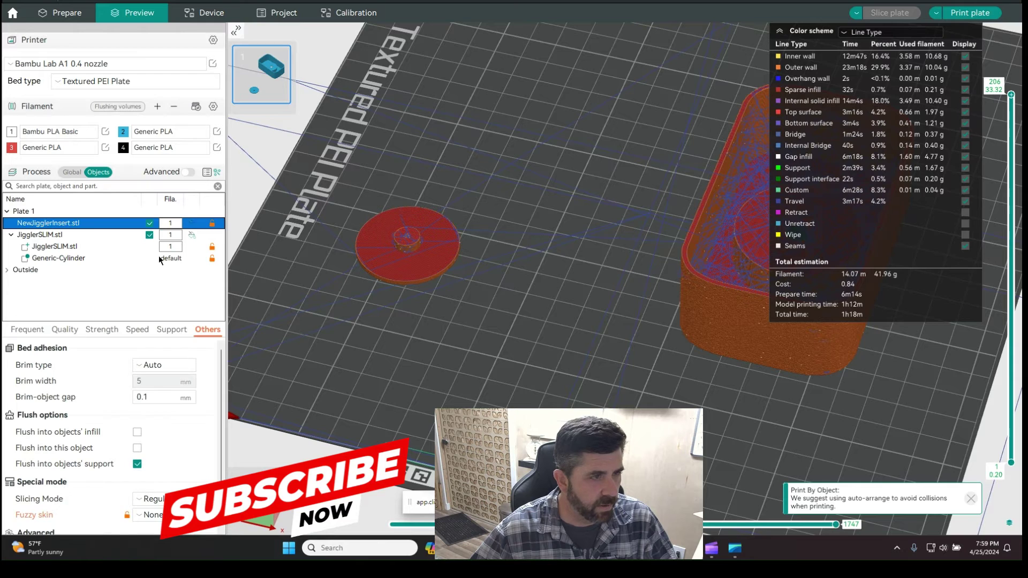
- On the Prepare page, select JigglerSLIM.stl and then NewJigglerInsert.stl
{"action": "left_click", "coordinate": [74, 16]}
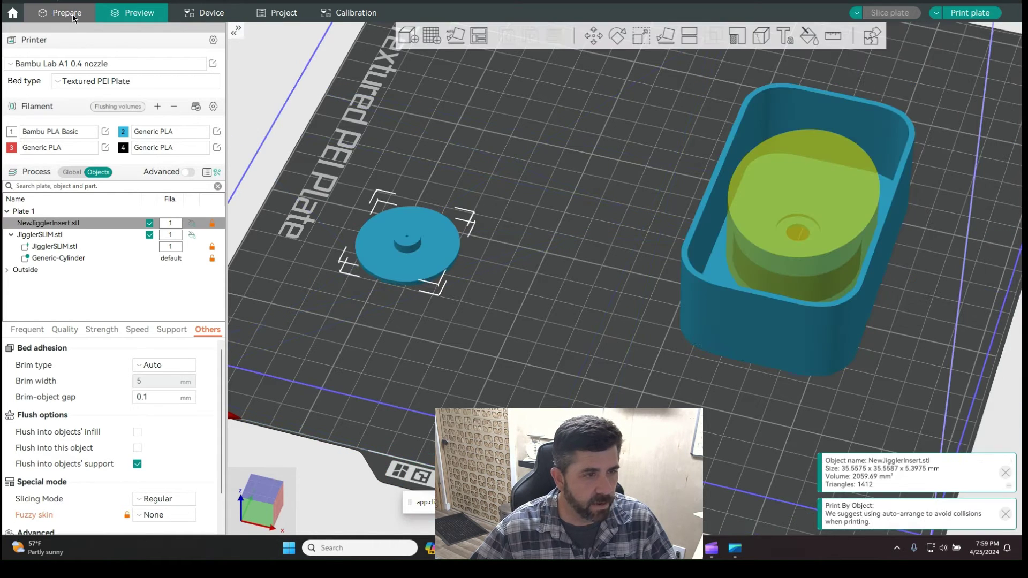
{"action": "left_click", "coordinate": [38, 240]}
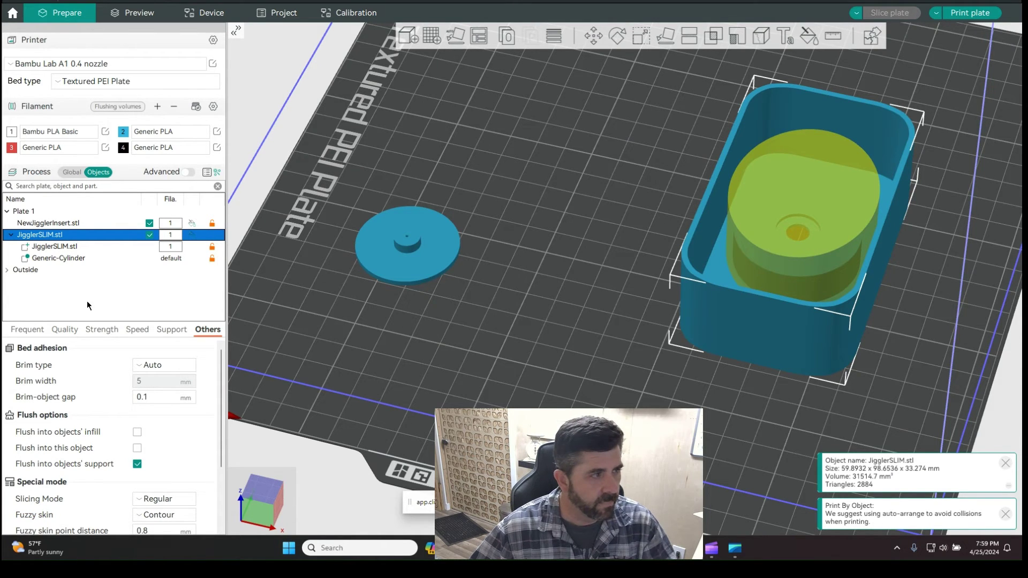
{"action": "left_click", "coordinate": [59, 225]}
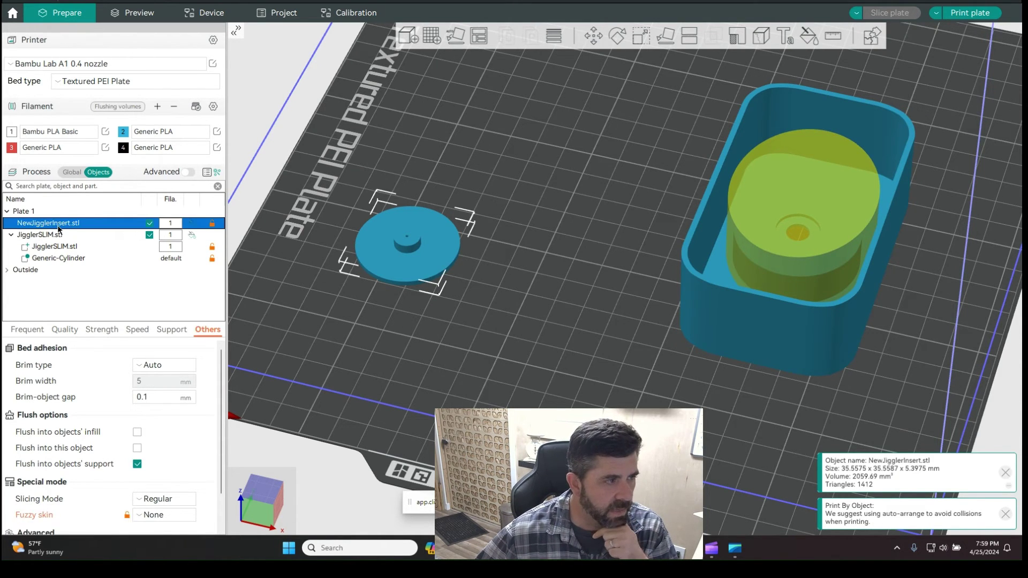
{"action": "left_click_drag", "start_coordinate": [59, 229], "coordinate": [57, 269]}
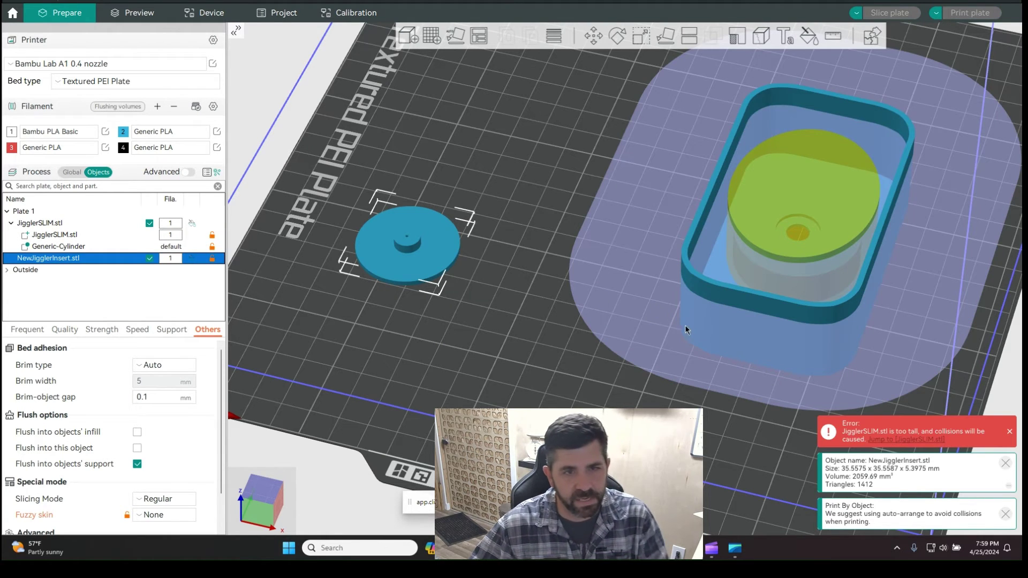
{"action": "left_click", "coordinate": [35, 224]}
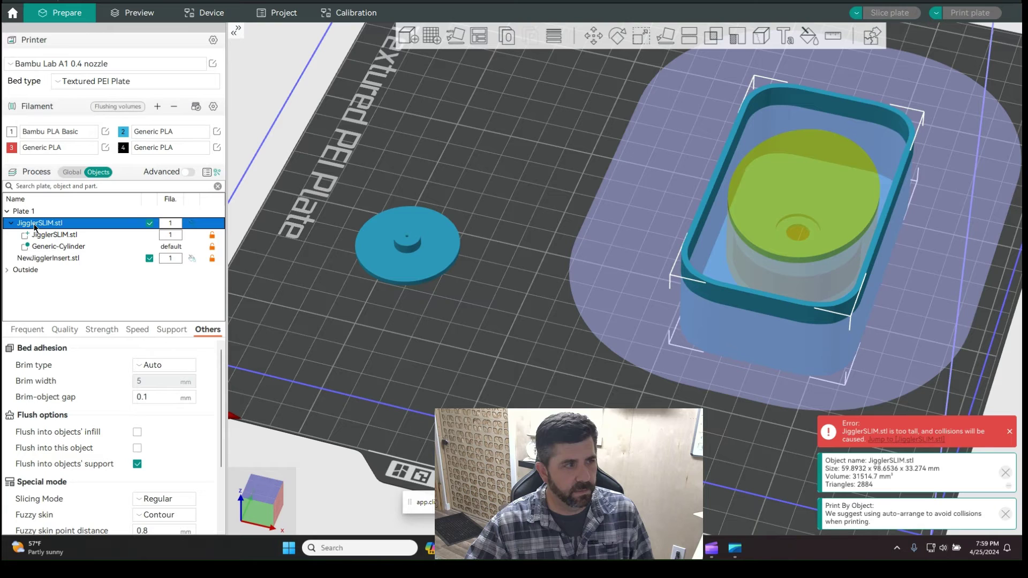
{"action": "left_click", "coordinate": [48, 258]}
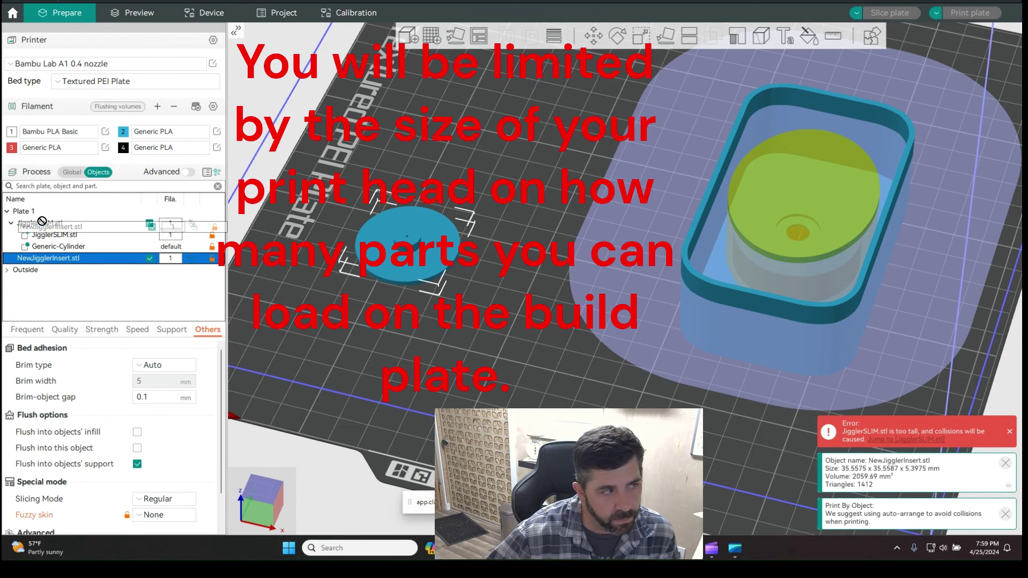
{"action": "left_click_drag", "start_coordinate": [47, 262], "coordinate": [58, 228]}
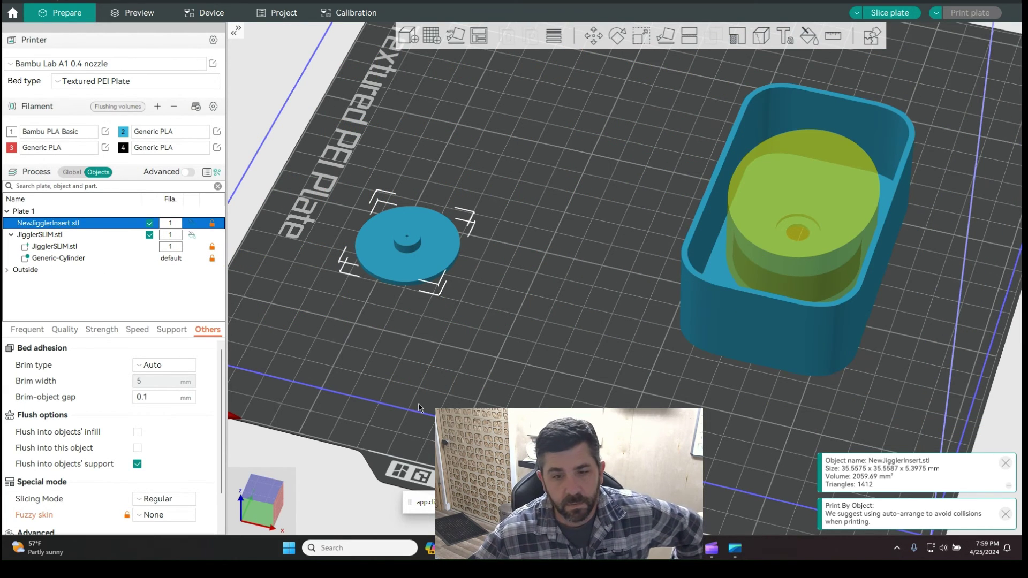
- Slice Plate 1 again so NewJigglerInsert.stl prints before JigglerSLIM.stl
{"action": "left_click", "coordinate": [882, 16]}
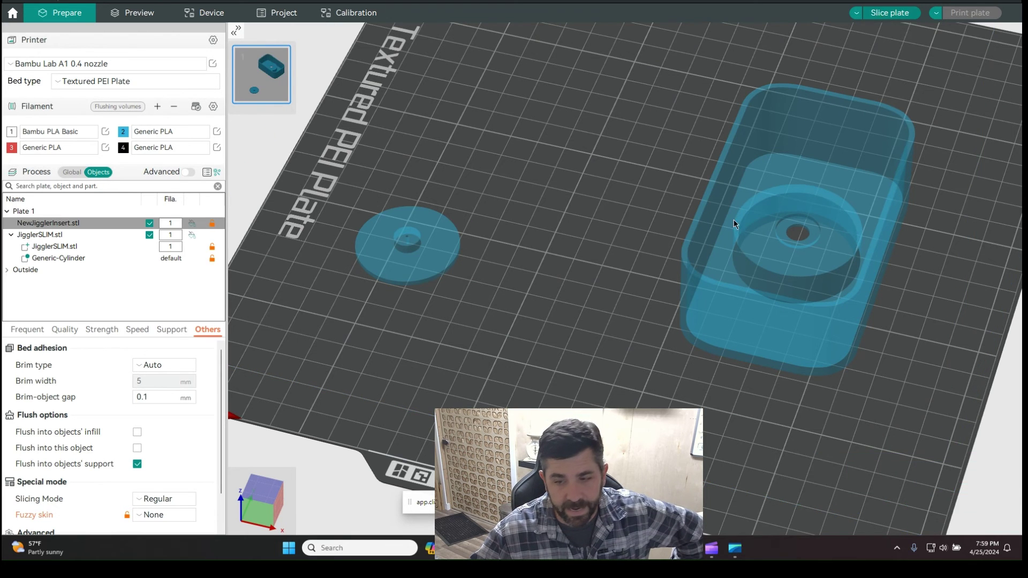